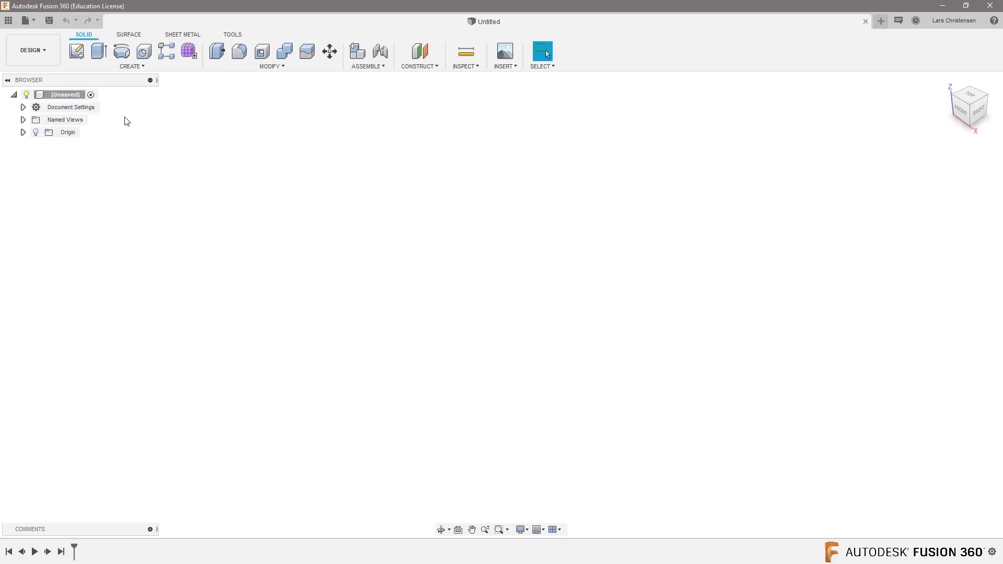
Sketch a center rectangle on the XZ plane, centred on the origin
left_click(76, 52)
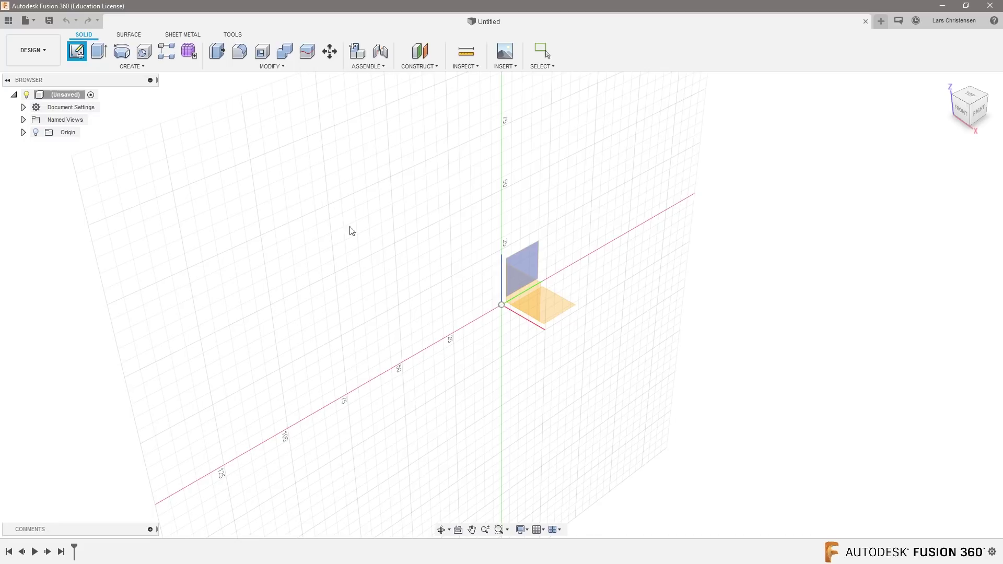
left_click(548, 305)
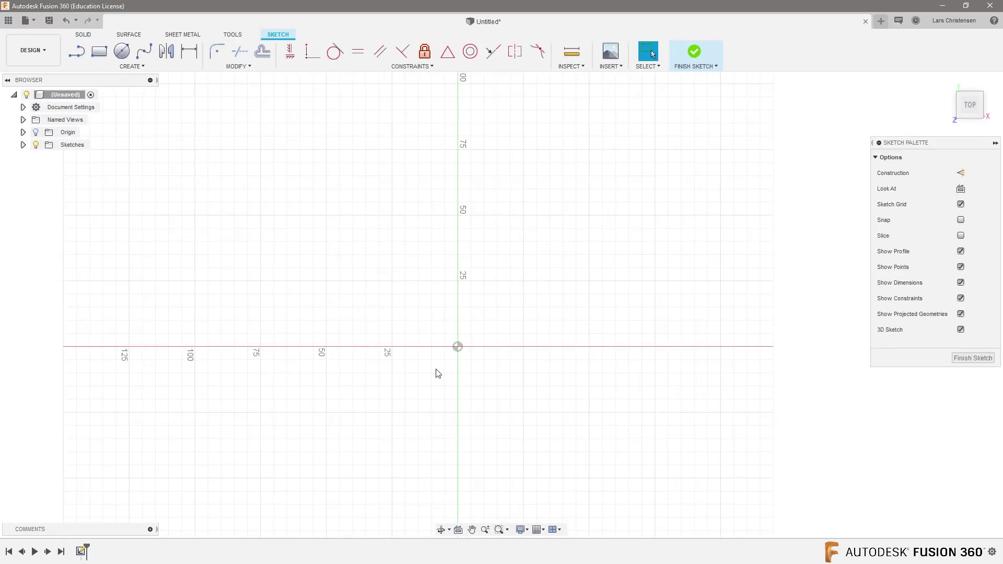
left_click(141, 70)
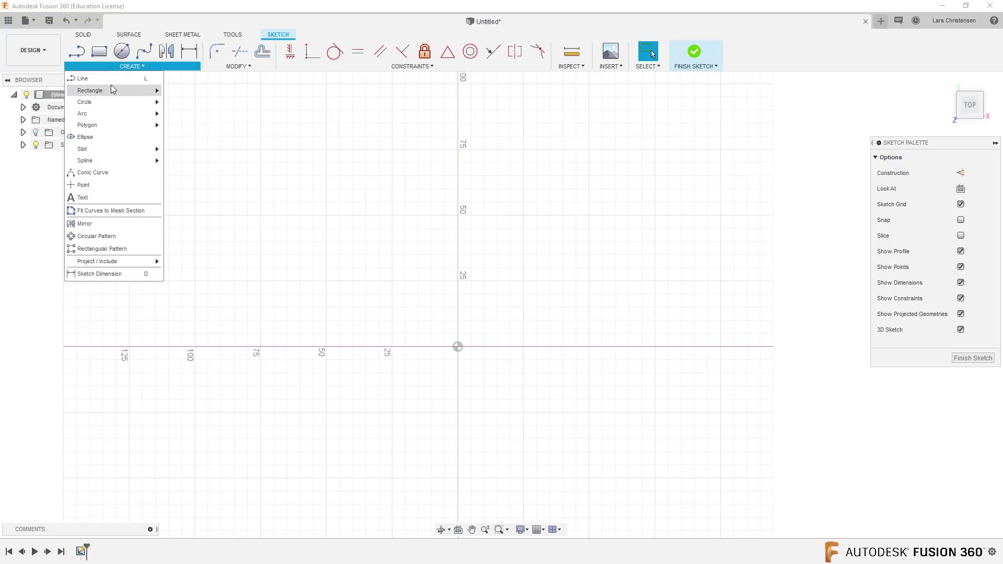
mouse_move(112, 91)
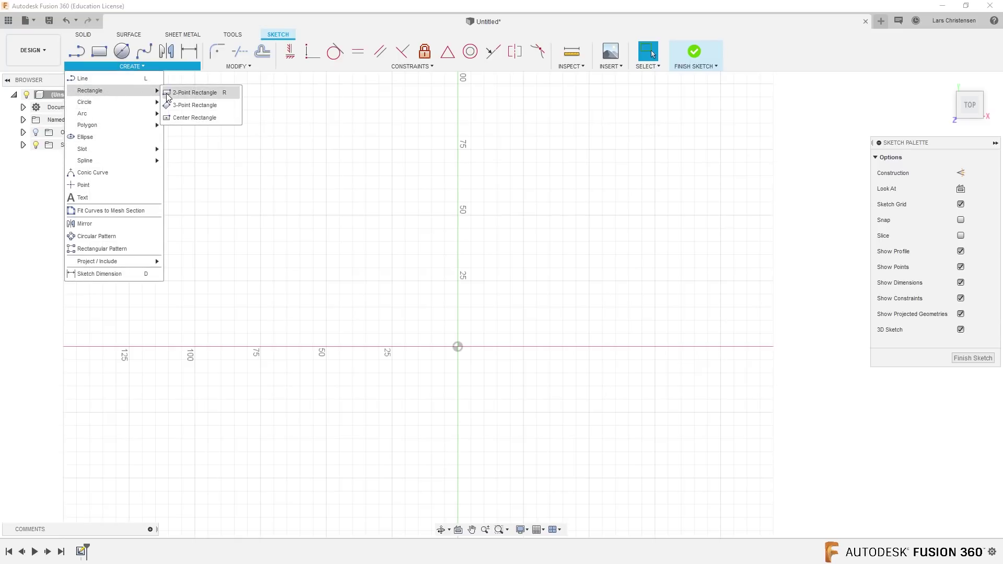
left_click(194, 117)
left_click(458, 346)
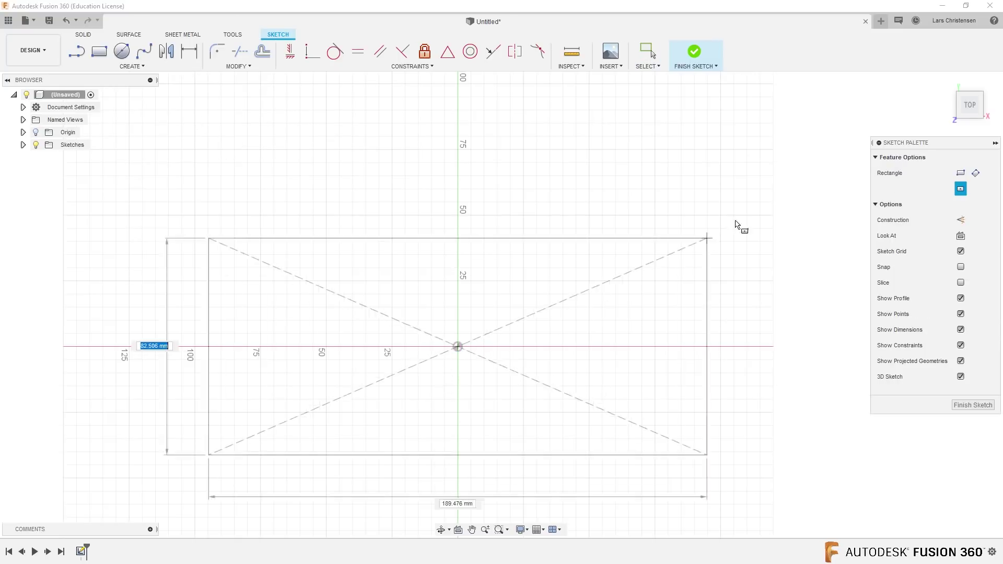
left_click(713, 221)
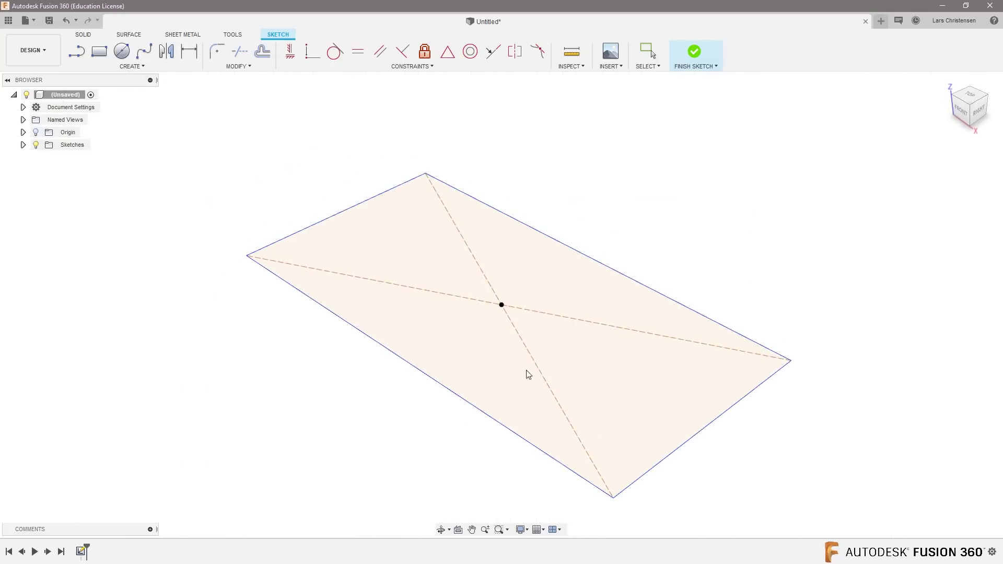
Extrude the rectangle 50 mm into a new solid body
key("e")
left_click_drag(501, 302, 501, 182)
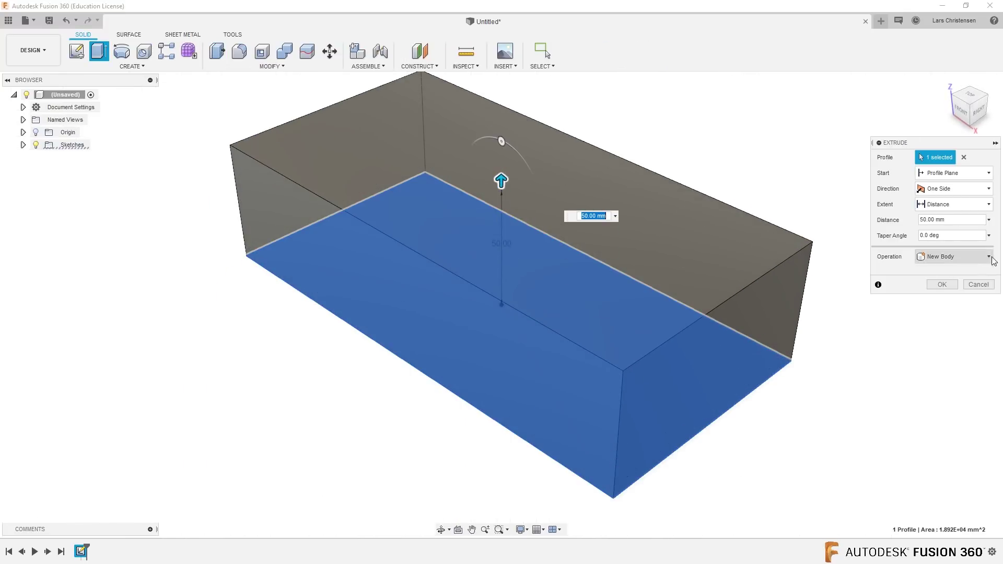
left_click(942, 284)
scroll(300, 352, "down", 2)
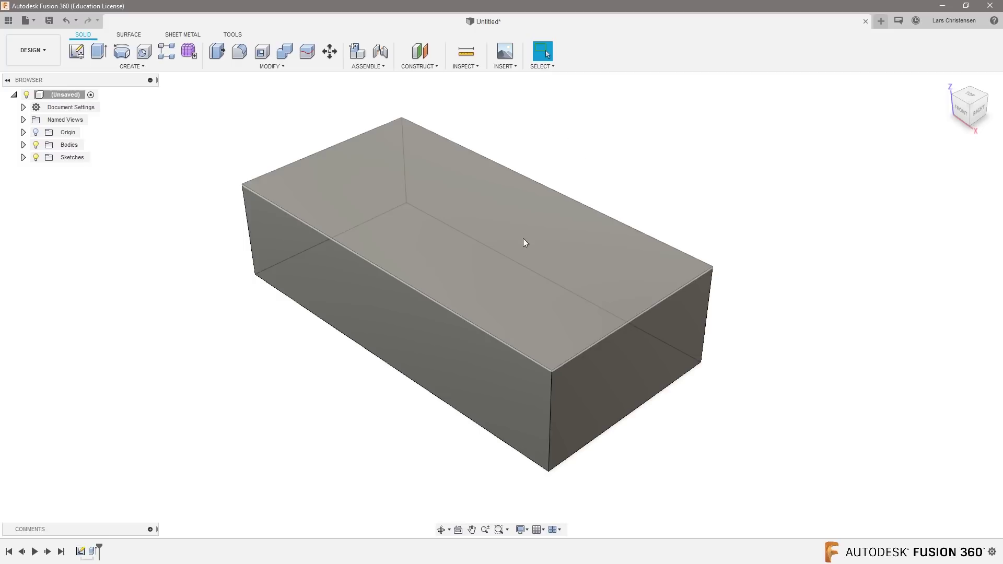
scroll(549, 158, "down", 1)
scroll(564, 138, "up", 1)
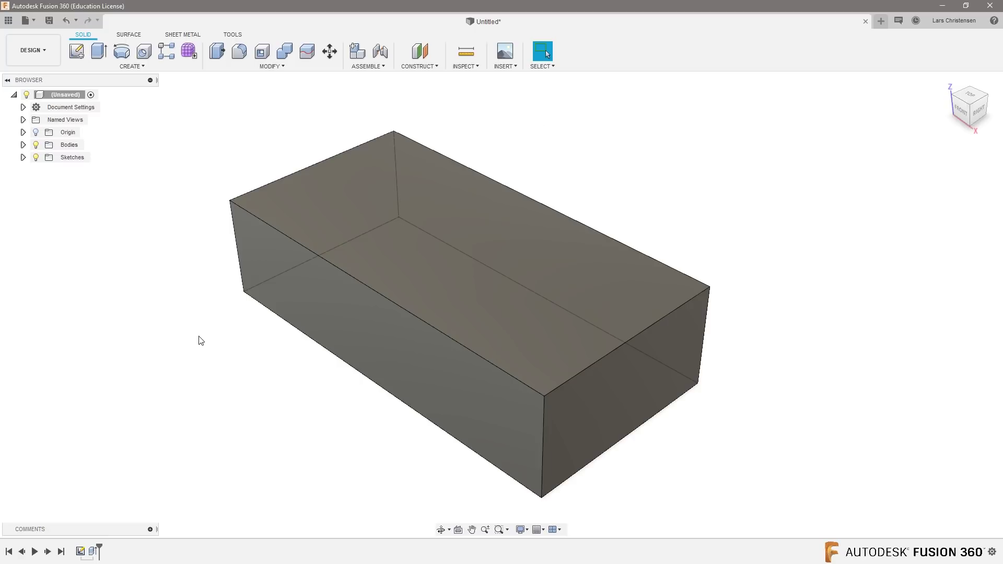
Switch to the Manufacture workspace and begin milling Setup1 on the box body
left_click(34, 55)
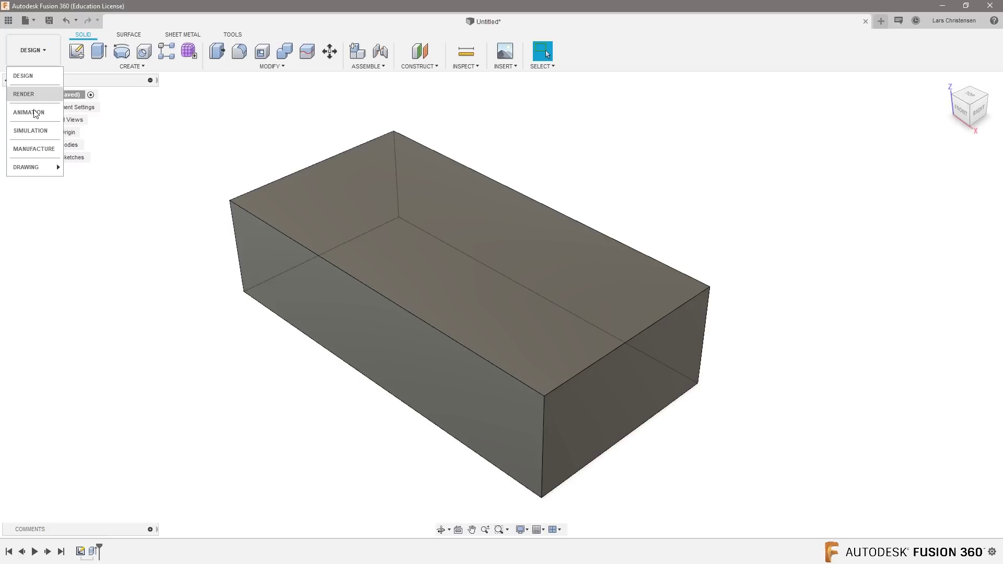
left_click(42, 147)
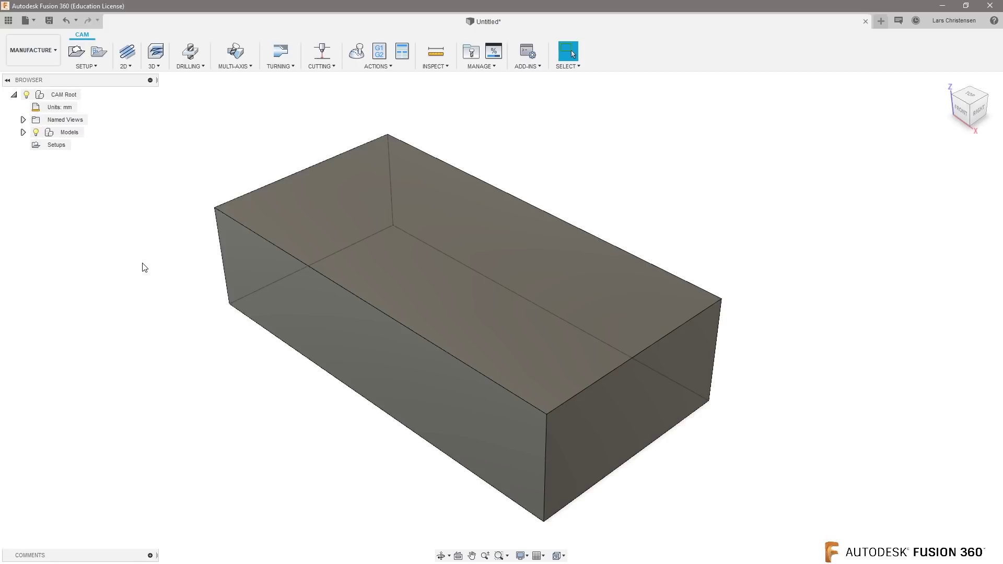
left_click(77, 52)
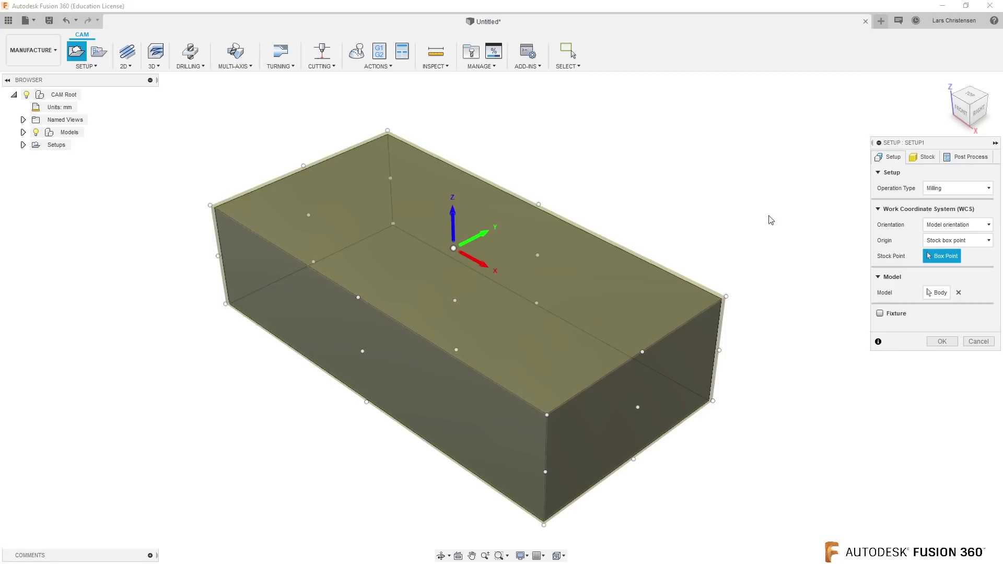
Set the stock side and top offsets to 0 on the Stock tab
left_click(926, 157)
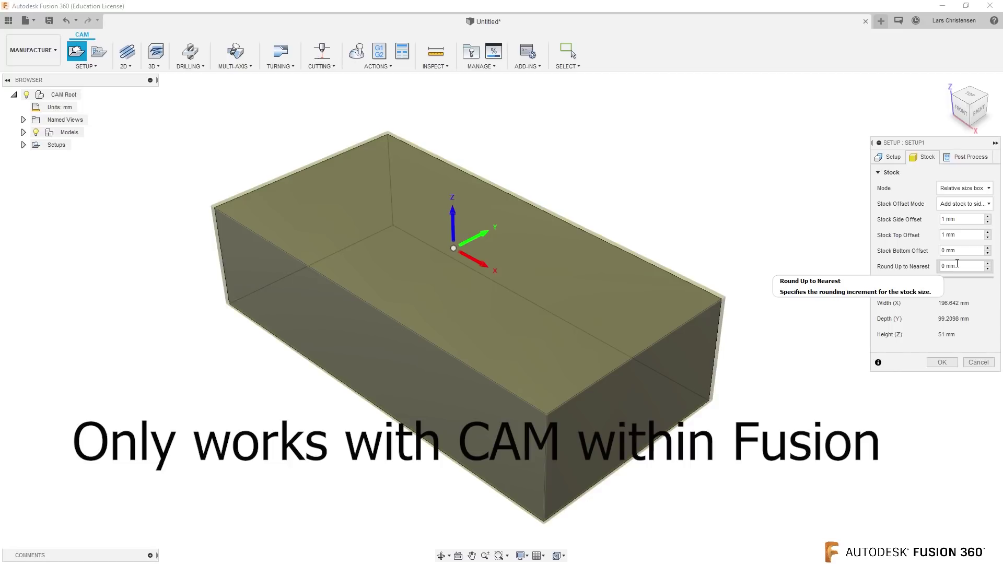
double_click(975, 217)
type("0")
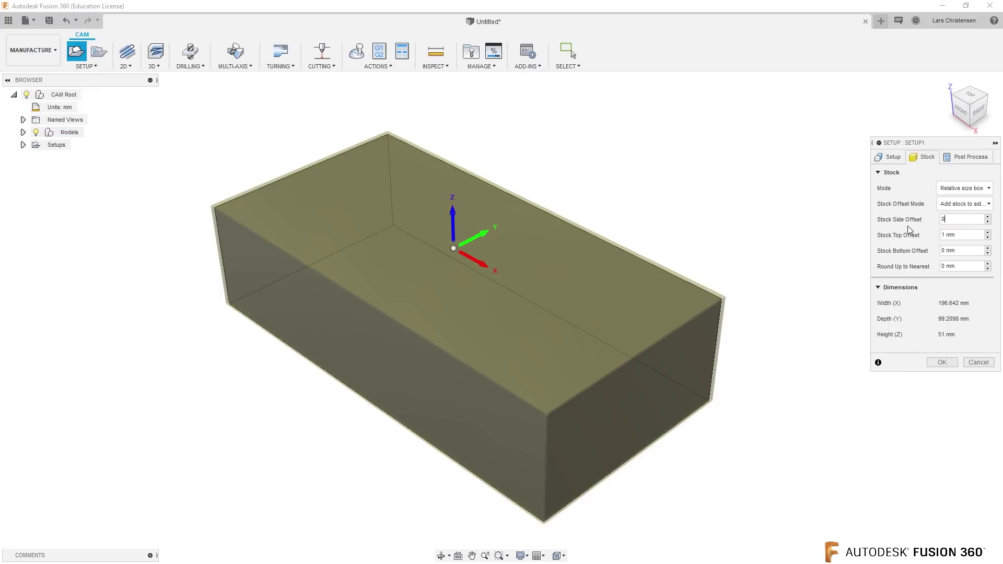
key("Tab")
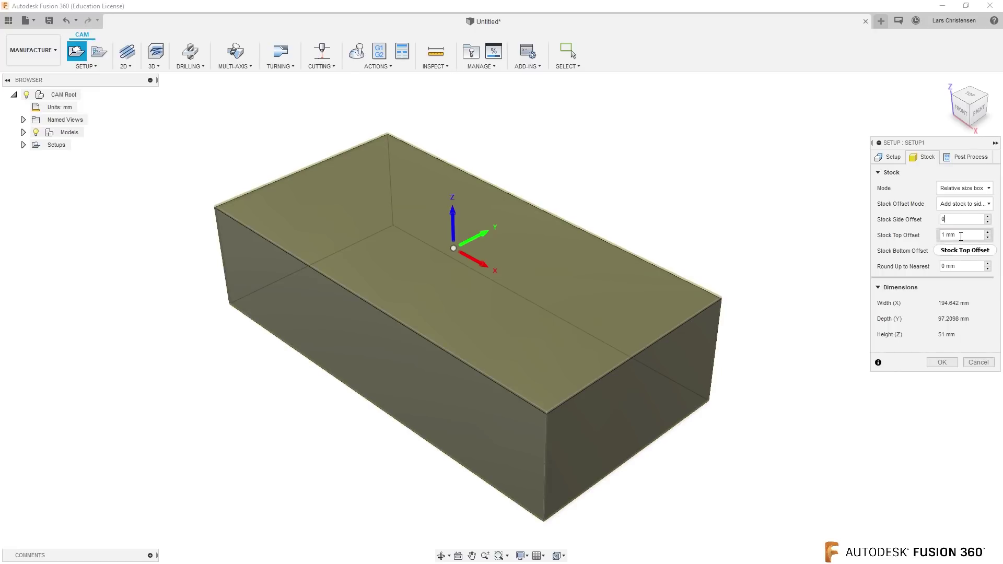
type("0")
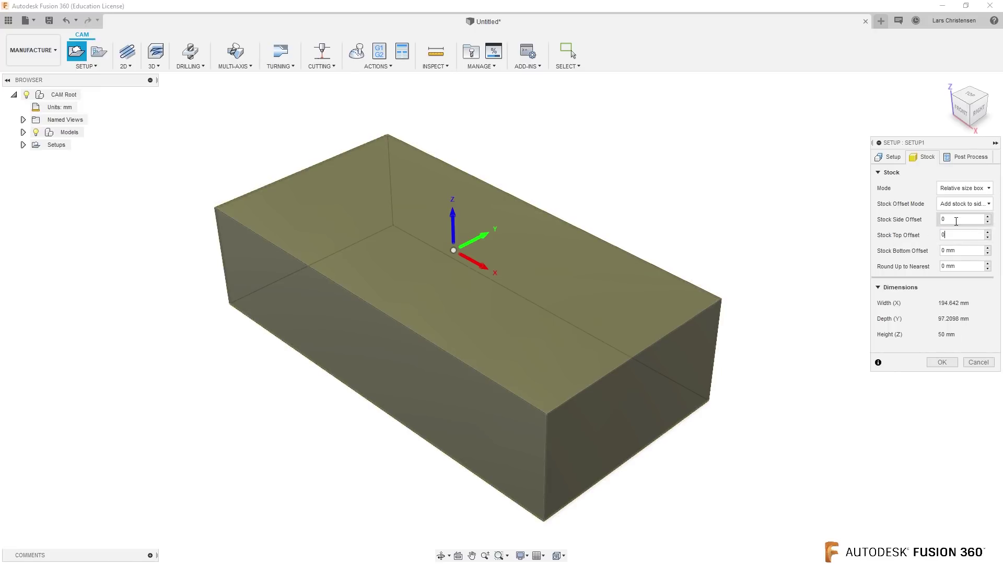
Make the zero stock side offset the default value
right_click(963, 219)
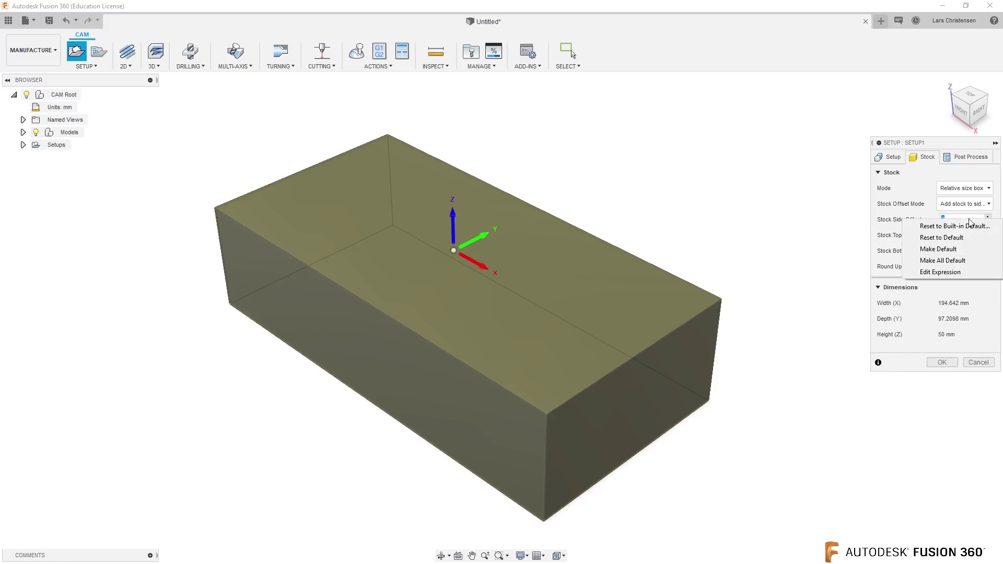
left_click(939, 249)
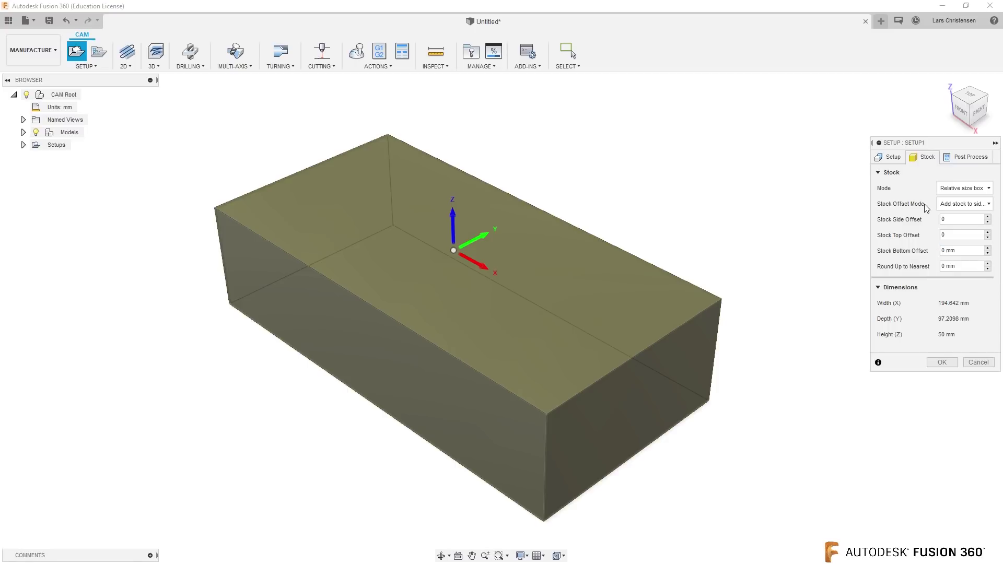
right_click(958, 218)
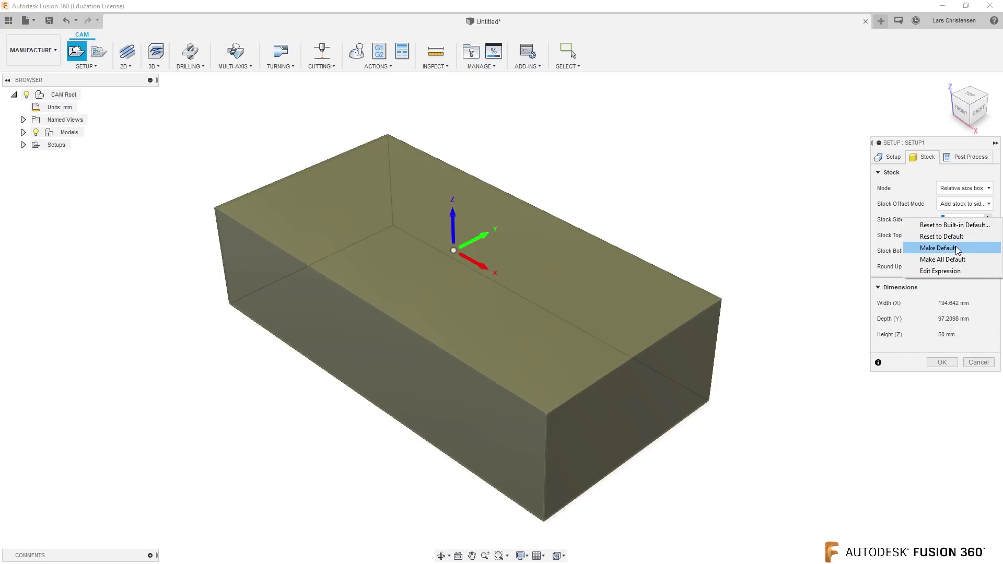
left_click(979, 365)
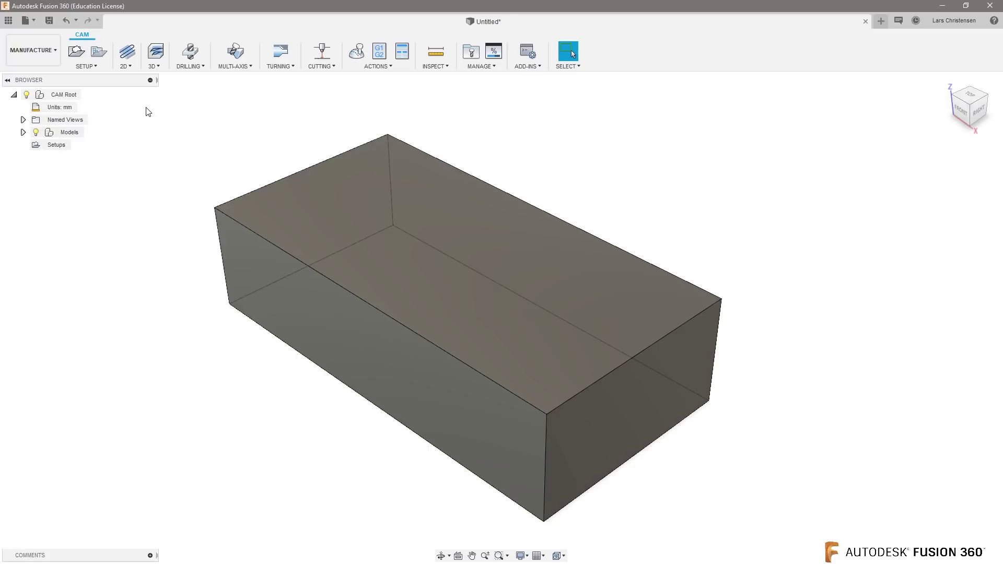
Start a 2D Adaptive Clearing using tool #3 Ø1/2" flat from Tutorial - Inch
left_click(126, 61)
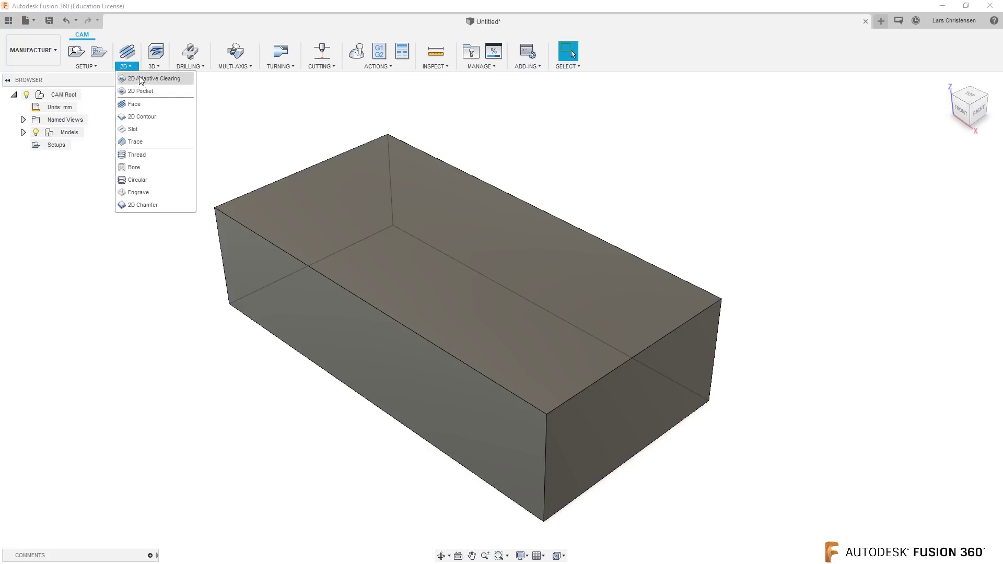
left_click(154, 78)
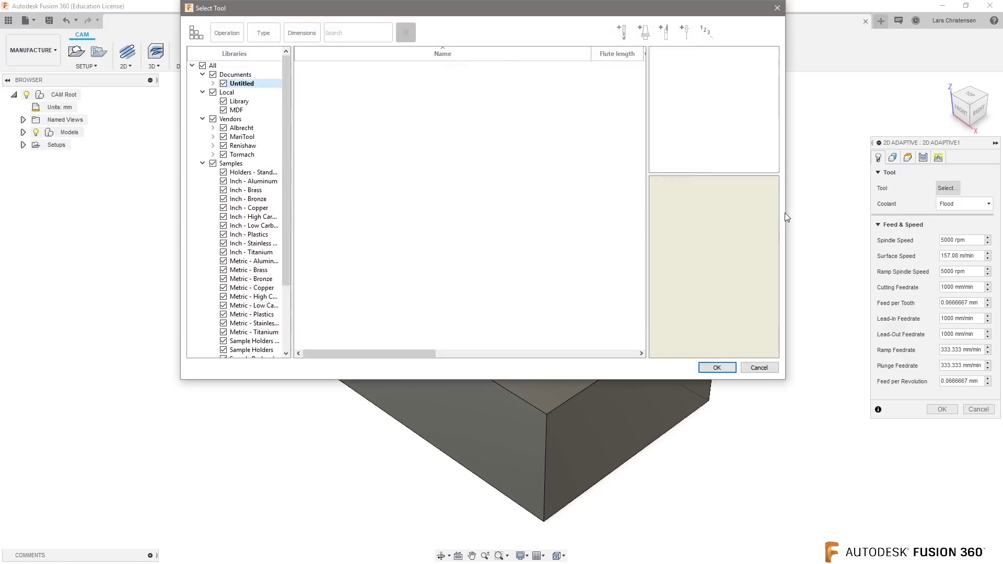
scroll(277, 320, "down", 3)
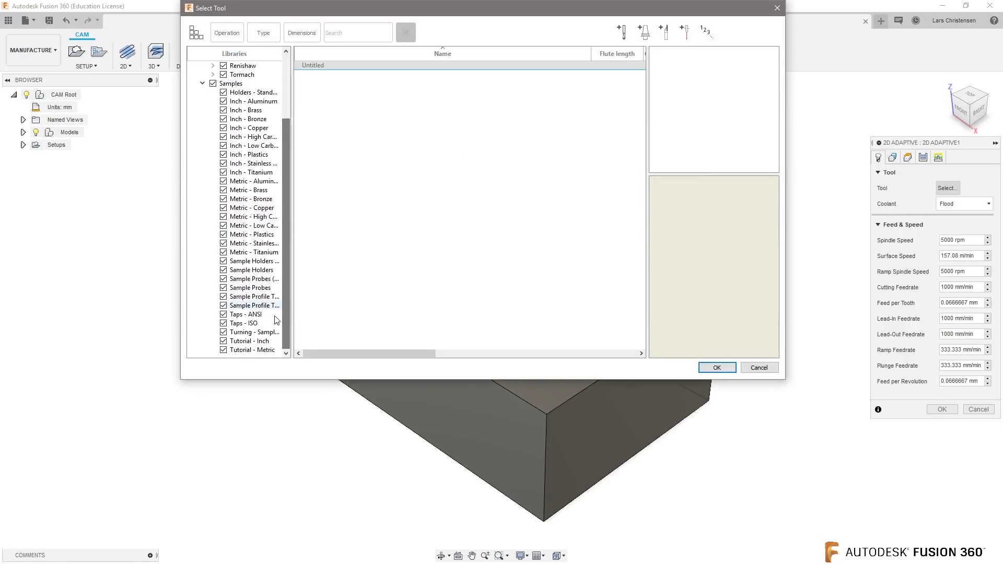
left_click(249, 341)
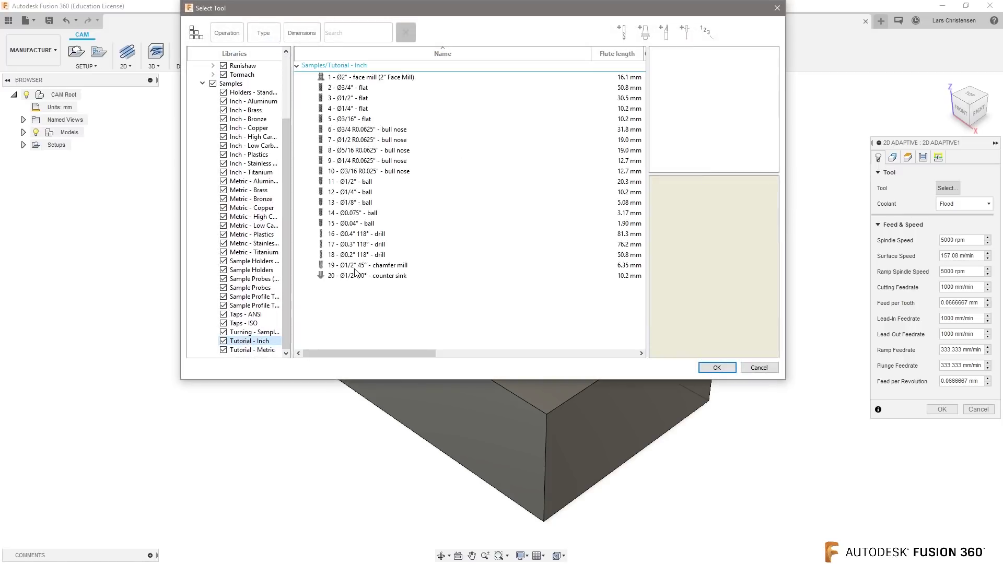
left_click(356, 98)
left_click(716, 367)
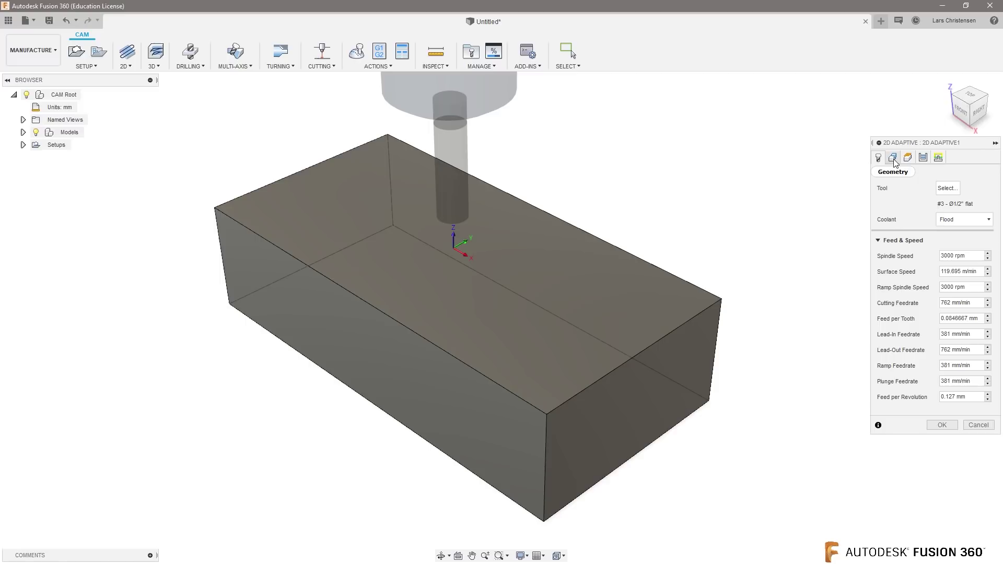
Set Radial Stock to Leave to 0 on the Passes tab
left_click(920, 157)
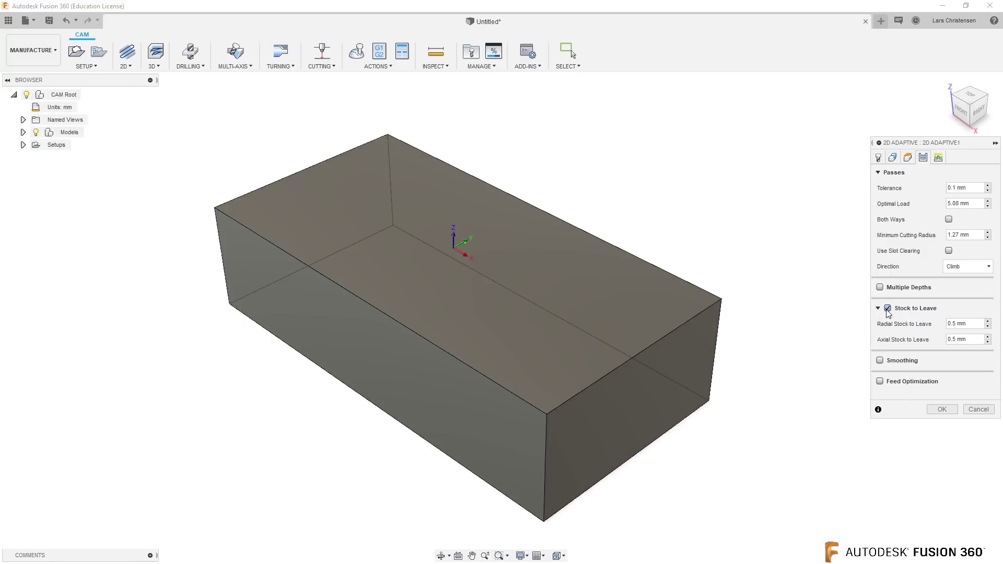
left_click(976, 324)
type("0")
key("Tab")
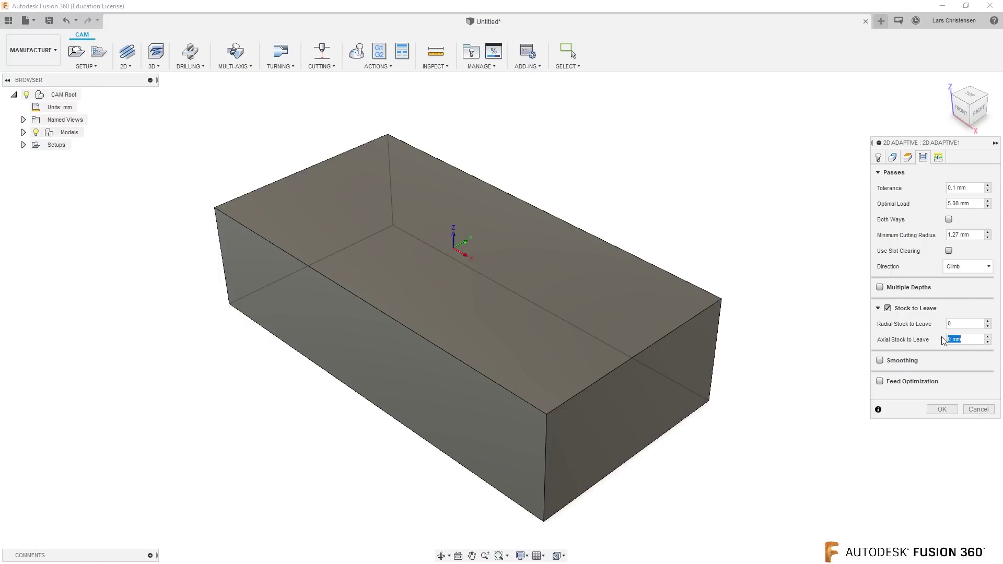
Make zero Radial Stock to Leave the default value
left_click(965, 325)
right_click(965, 325)
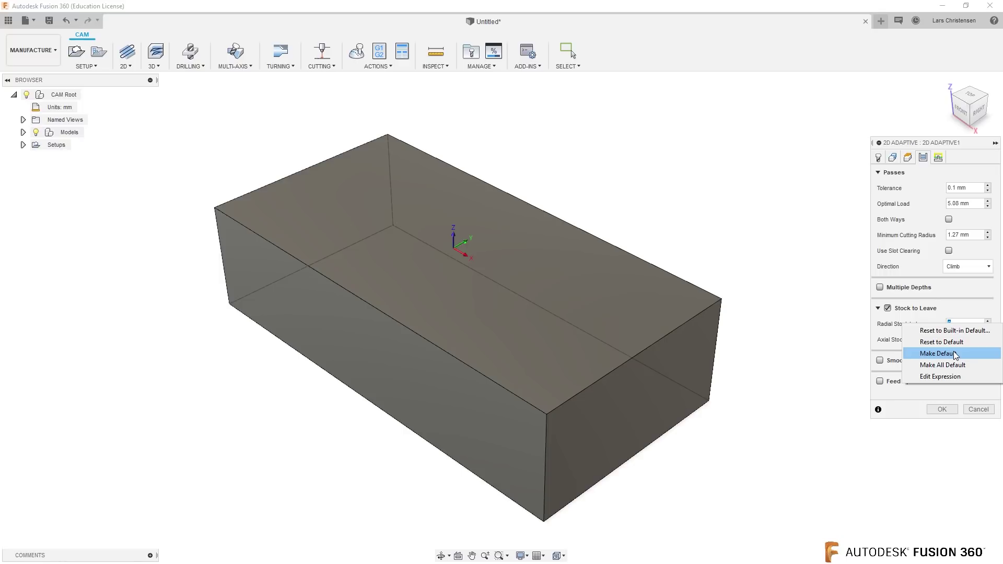
left_click(155, 66)
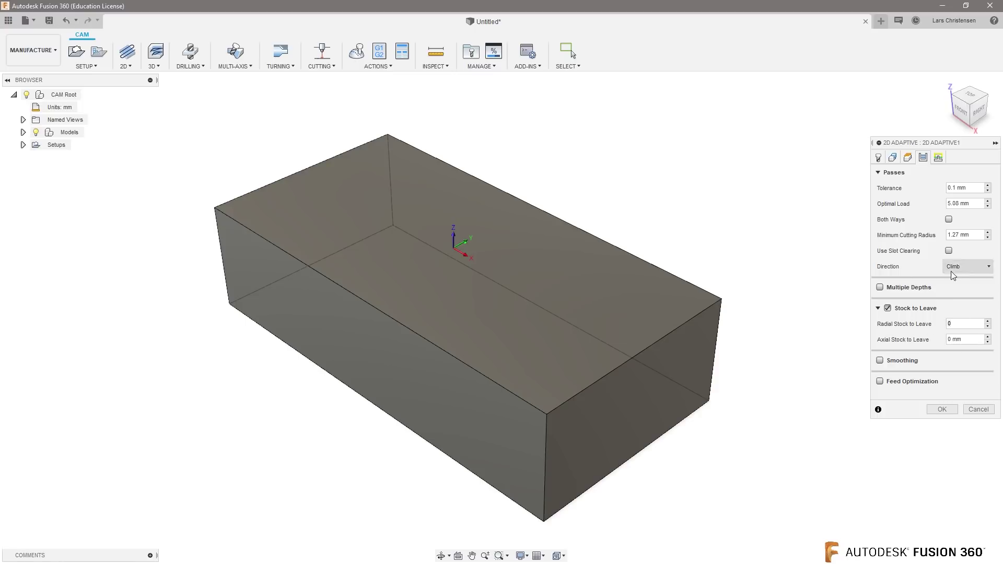
right_click(962, 324)
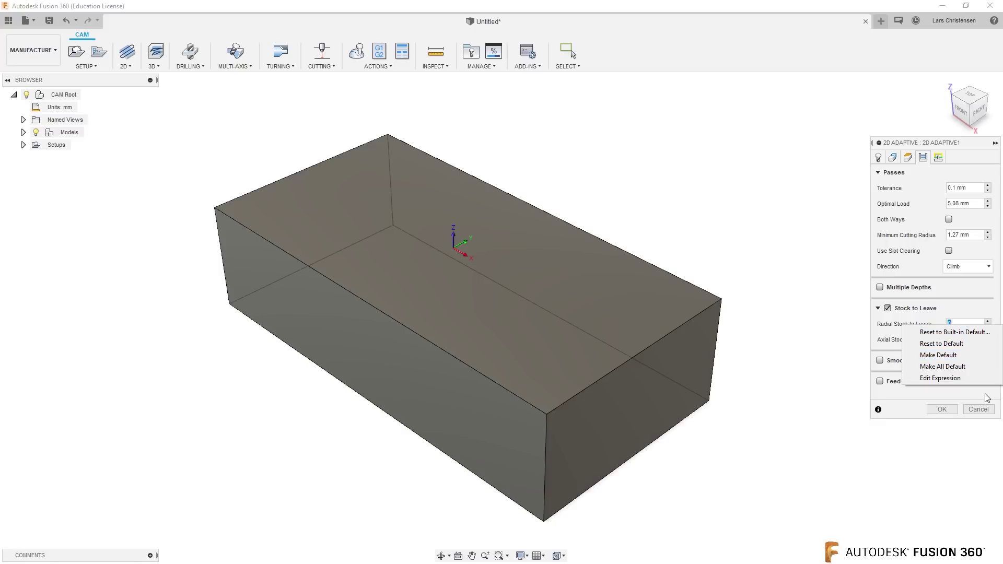
left_click(906, 415)
left_click(978, 409)
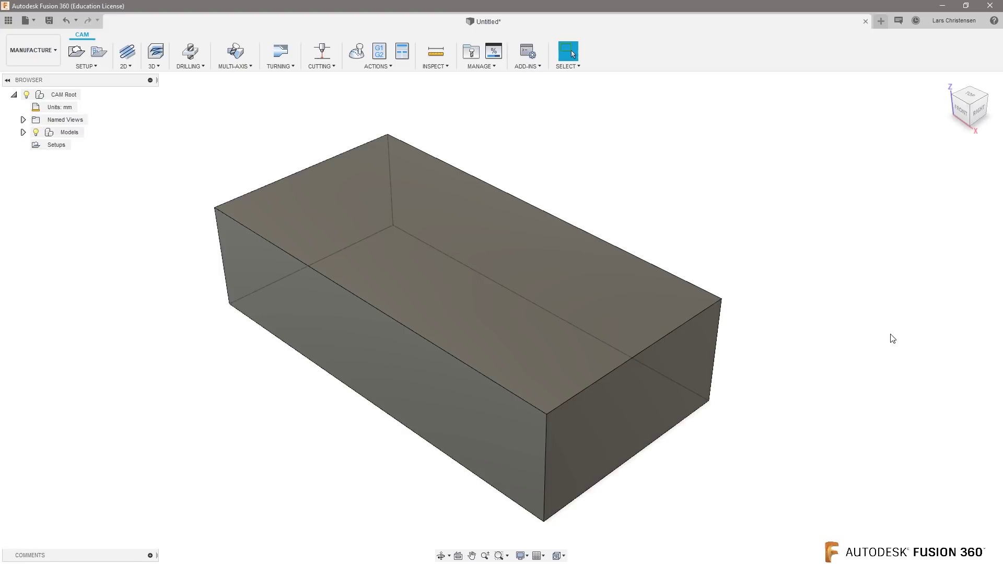